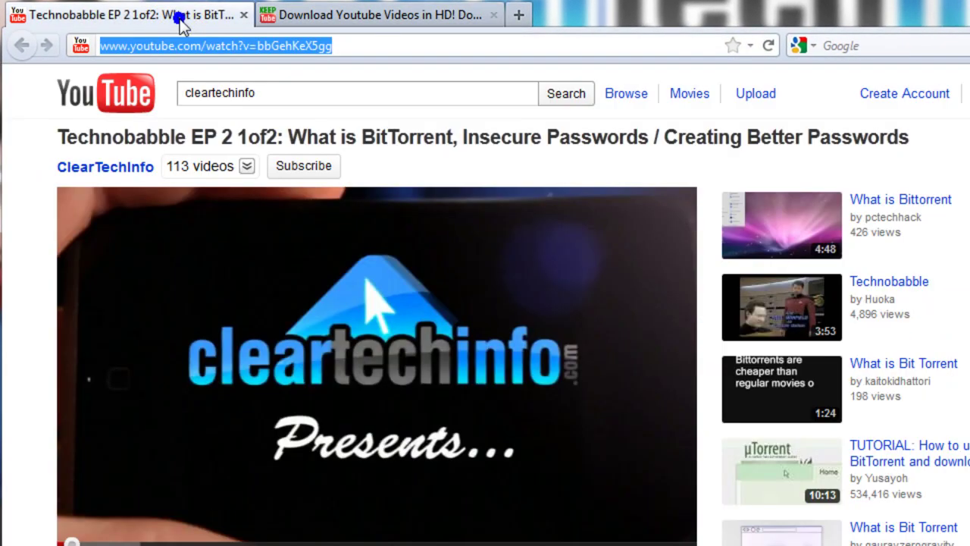
- Copy the Technobabble video's YouTube address from the address bar and go to the KeepTube tab
click(470, 154)
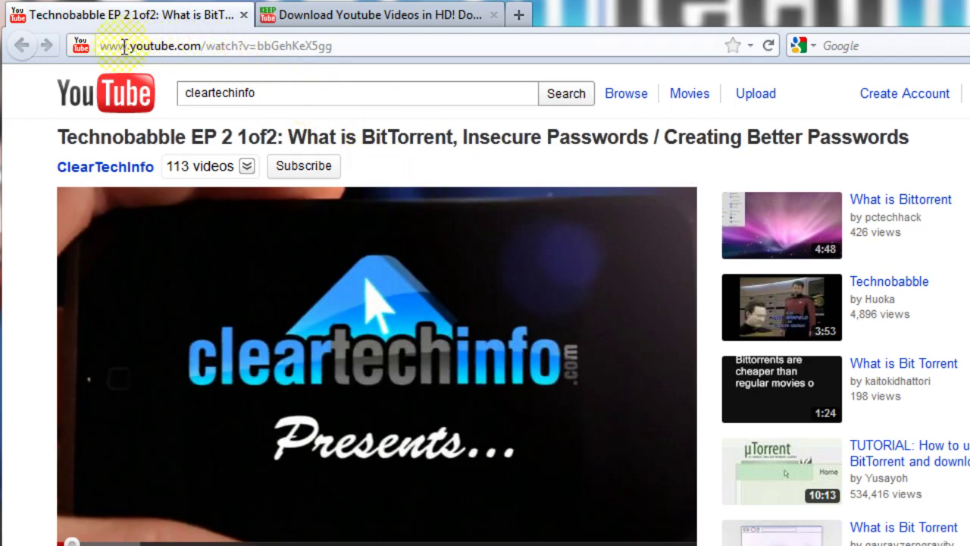
click(182, 46)
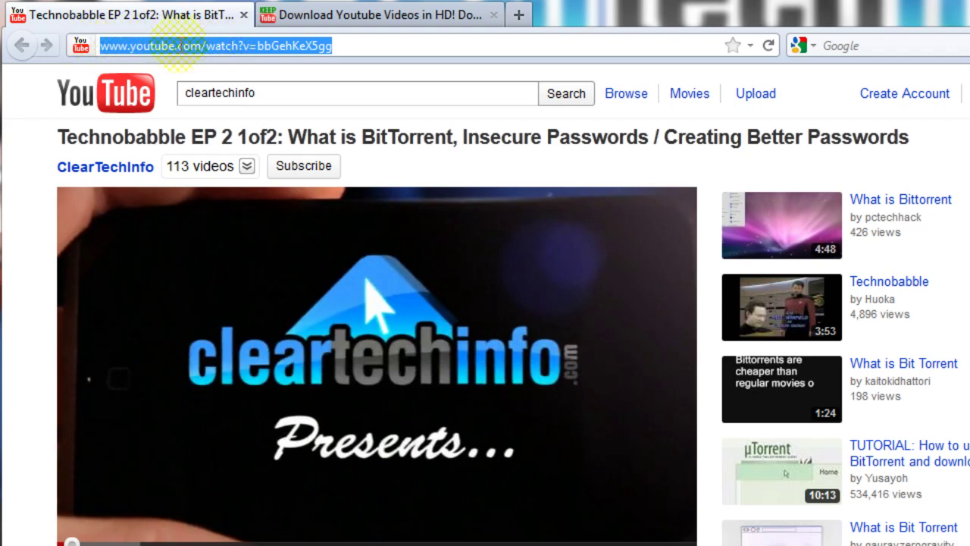
right_click(180, 47)
click(227, 112)
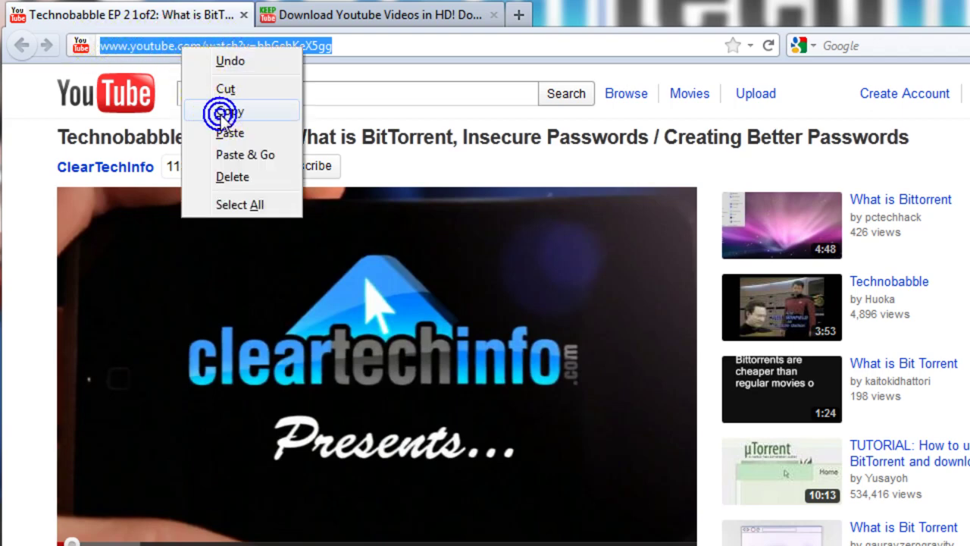
click(332, 15)
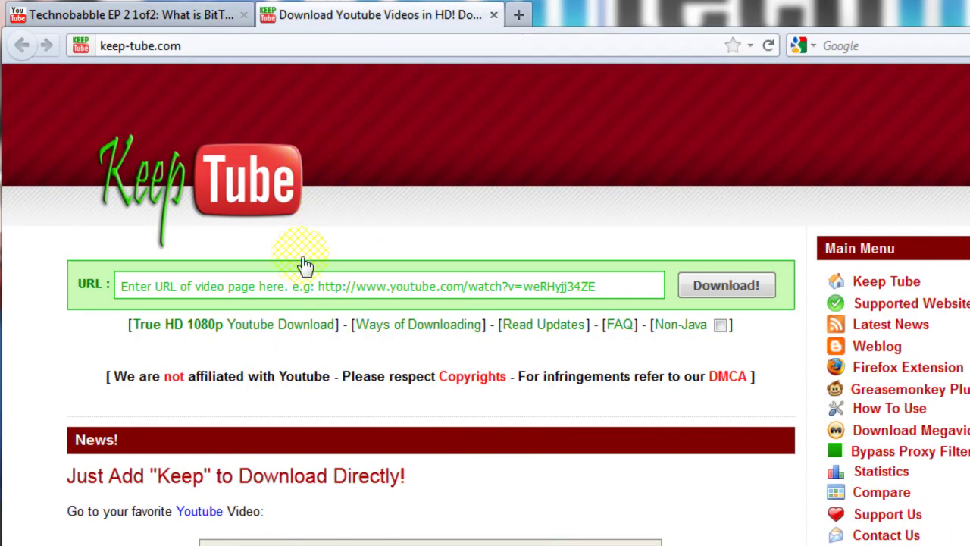
- Paste the Technobabble YouTube link into KeepTube's URL field and submit it with Download!
click(219, 283)
right_click(182, 282)
click(216, 368)
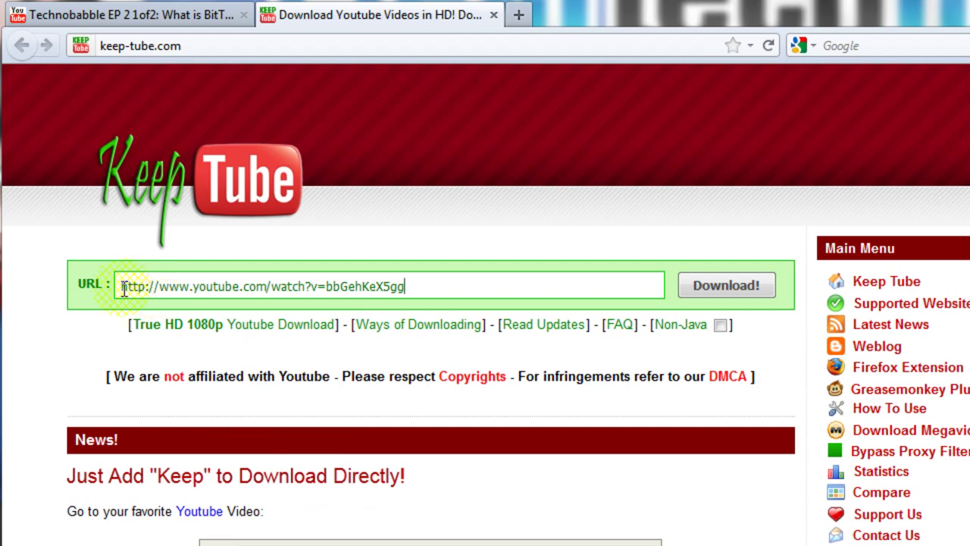
mouse_move(404, 286)
mouse_down()
mouse_move(326, 285)
mouse_move(407, 285)
mouse_up()
click(412, 286)
click(712, 284)
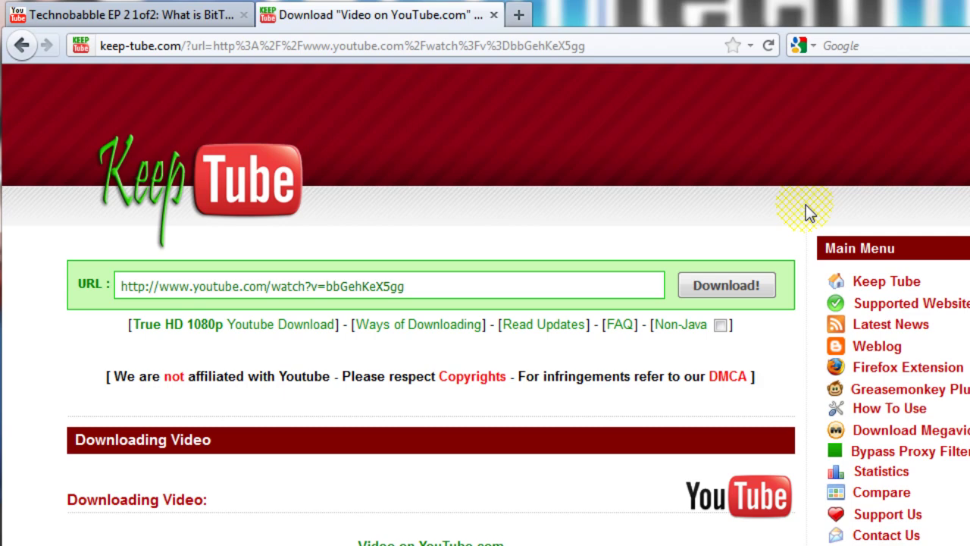
- Start the MP4 HD 720p download from KeepTube's Download Options, bringing up the 146 MB file prompt
scroll(805, 205, down, 4)
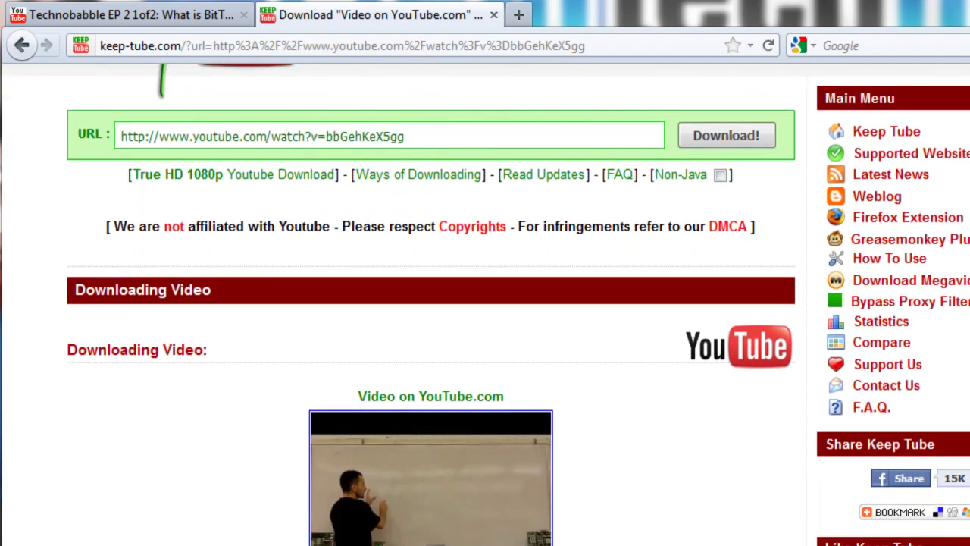
scroll(806, 204, down, 10)
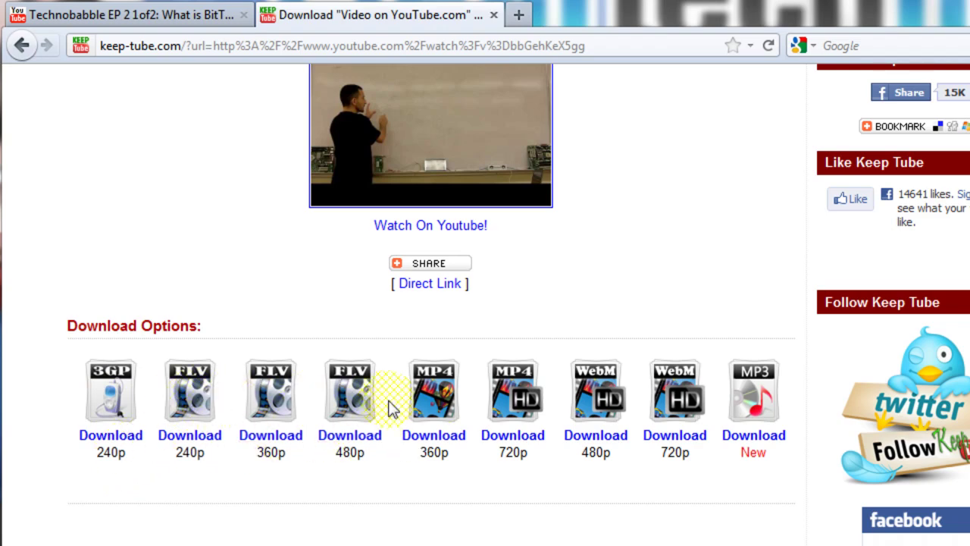
double_click(523, 455)
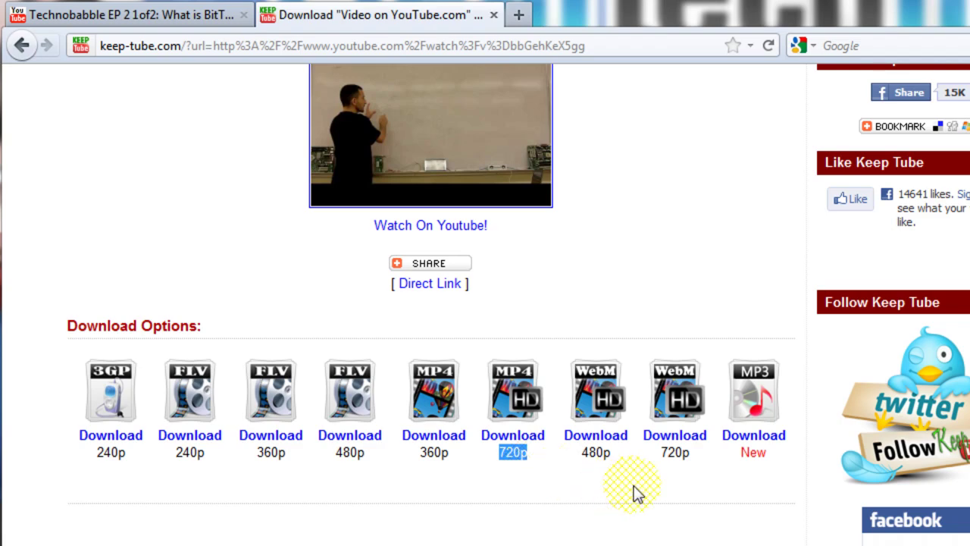
scroll(633, 485, up, 5)
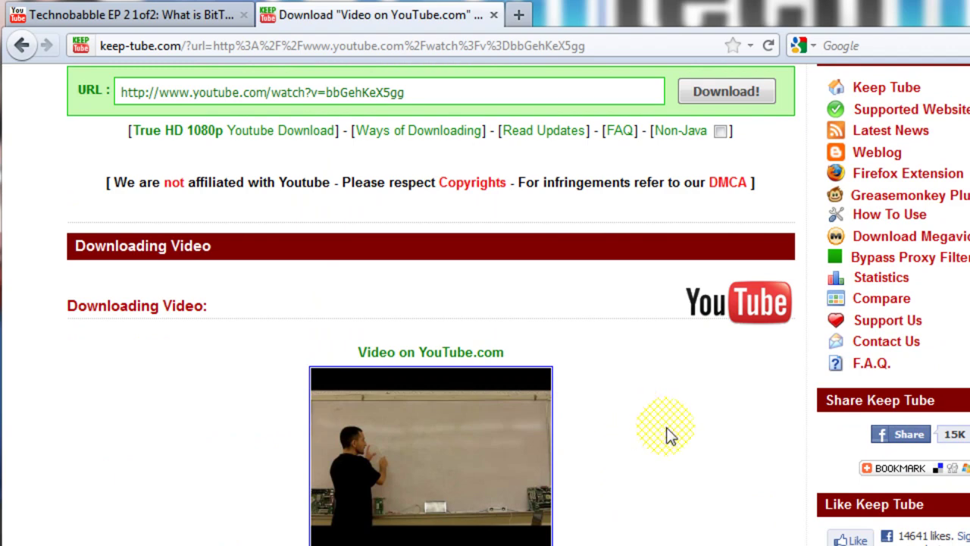
scroll(667, 435, down, 3)
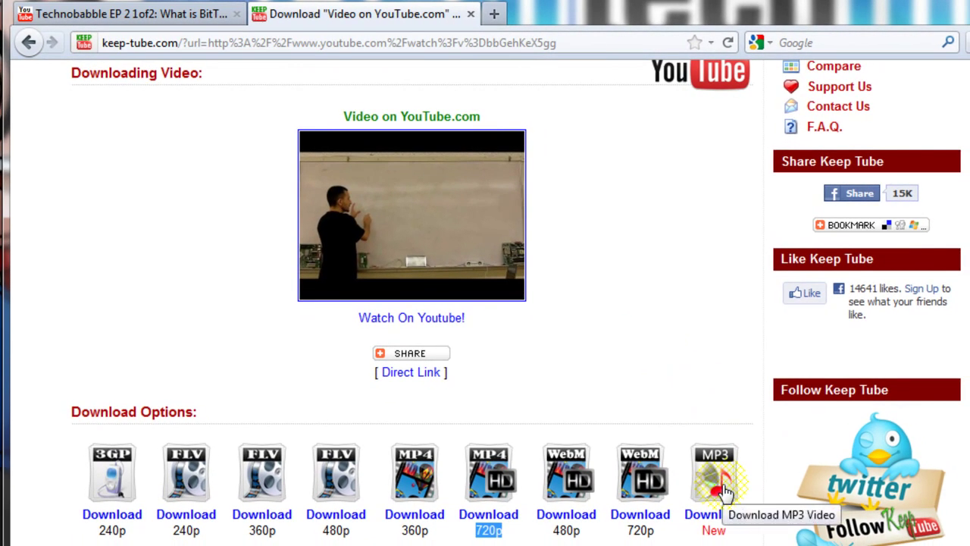
scroll(697, 485, down, 1)
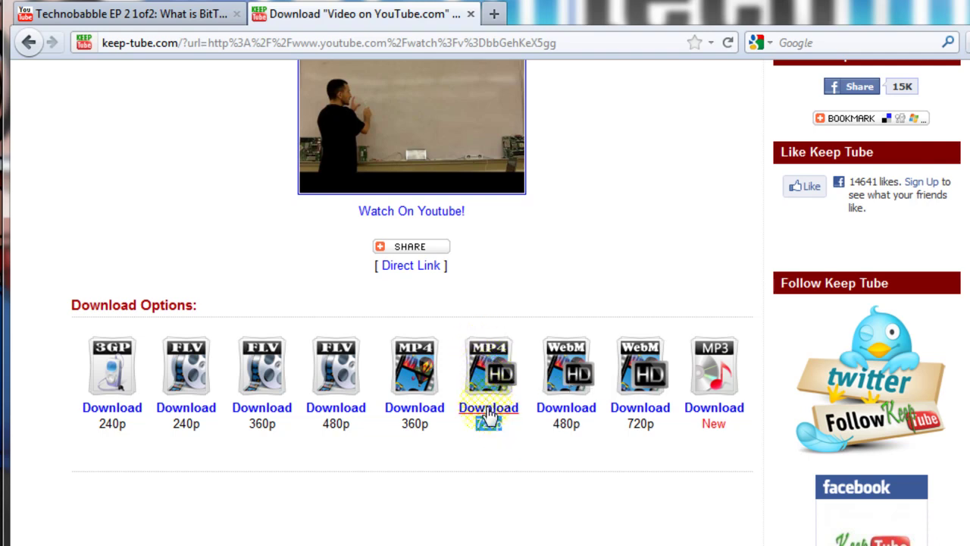
click(488, 416)
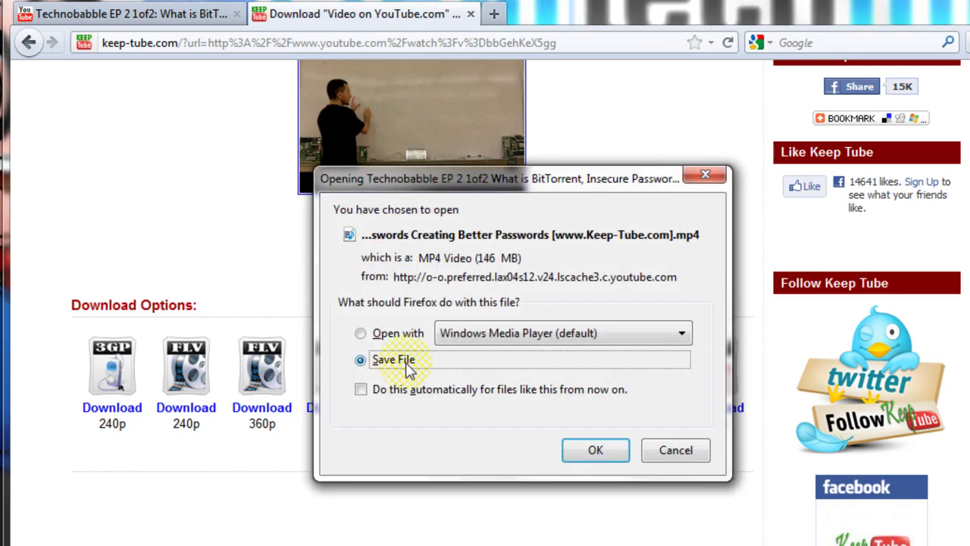
- Save the 146 MB MP4 to disk, minimize the Downloads window, and scroll KeepTube back to the top
click(361, 334)
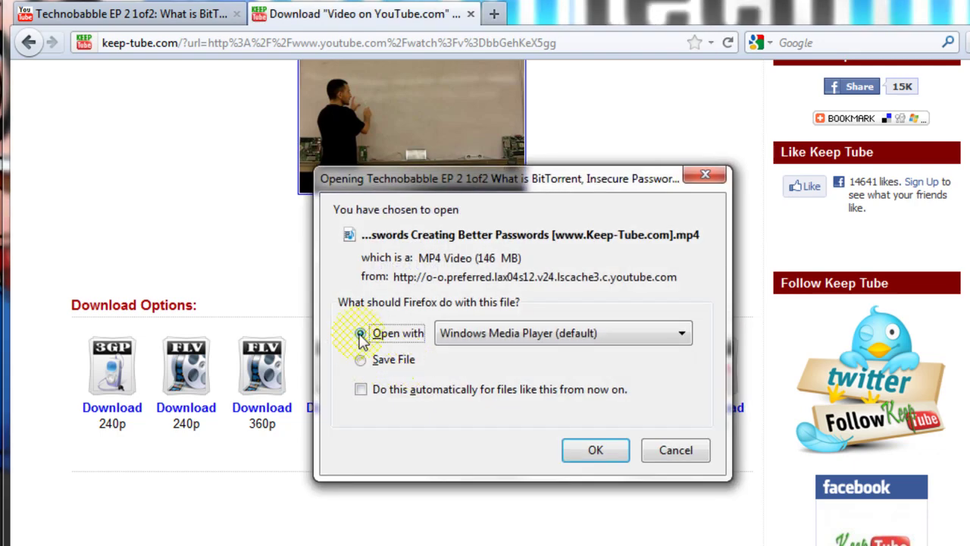
click(362, 361)
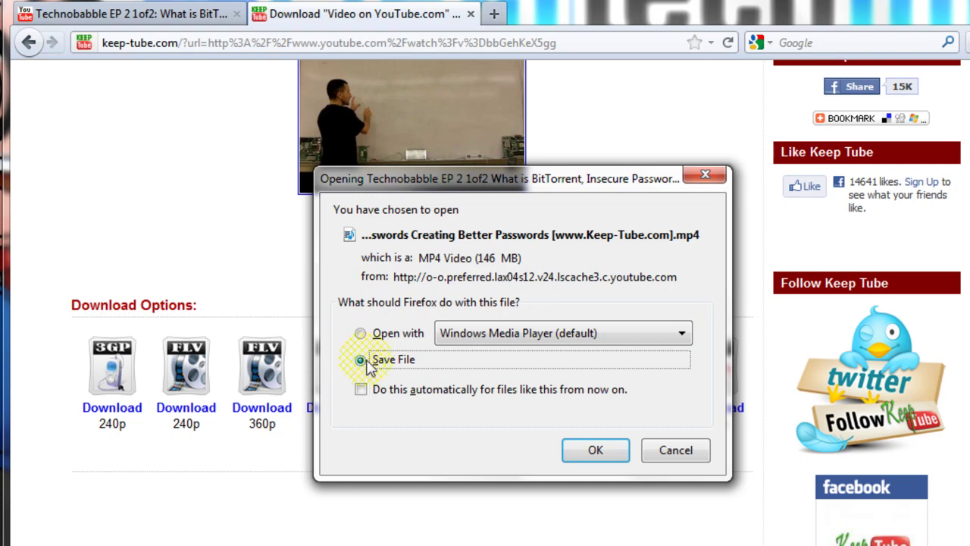
click(589, 453)
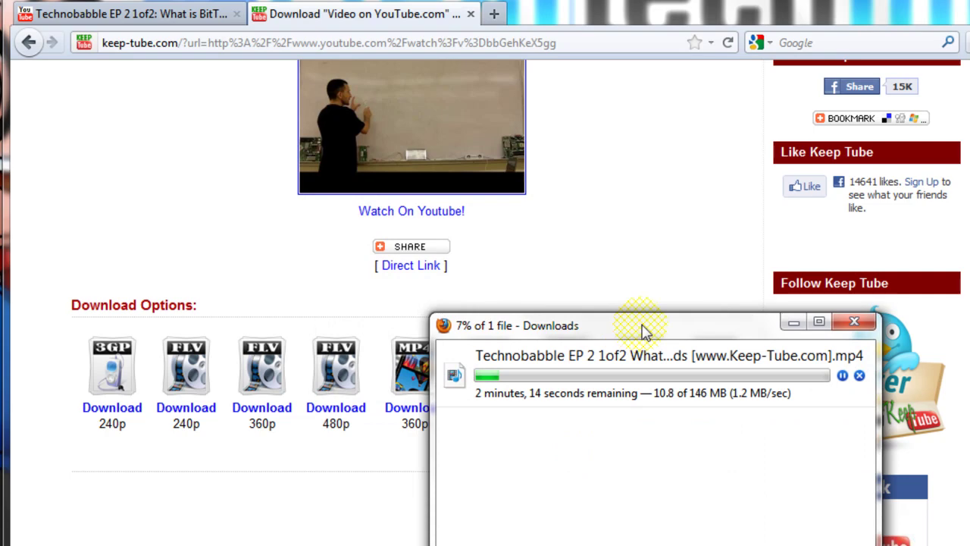
drag(643, 331, 565, 408)
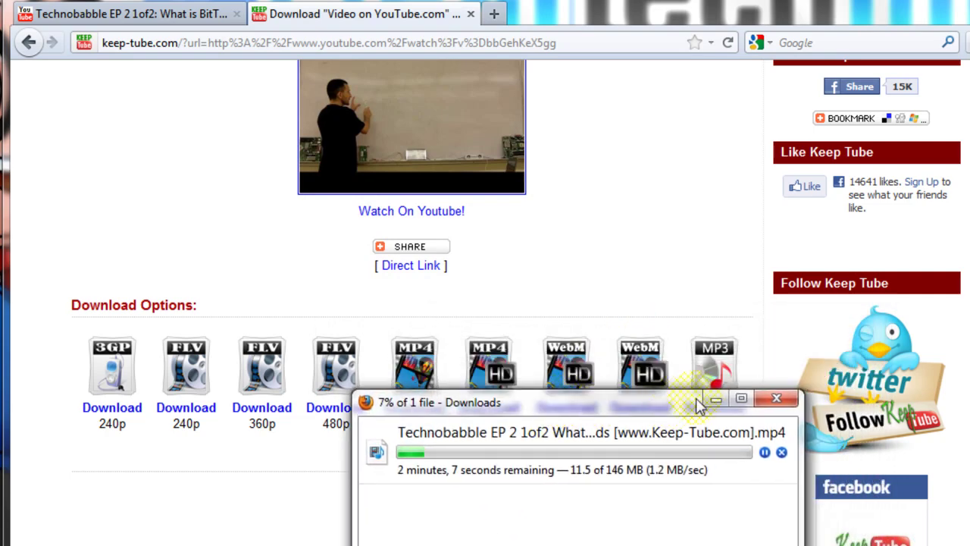
click(715, 399)
scroll(614, 462, up, 6)
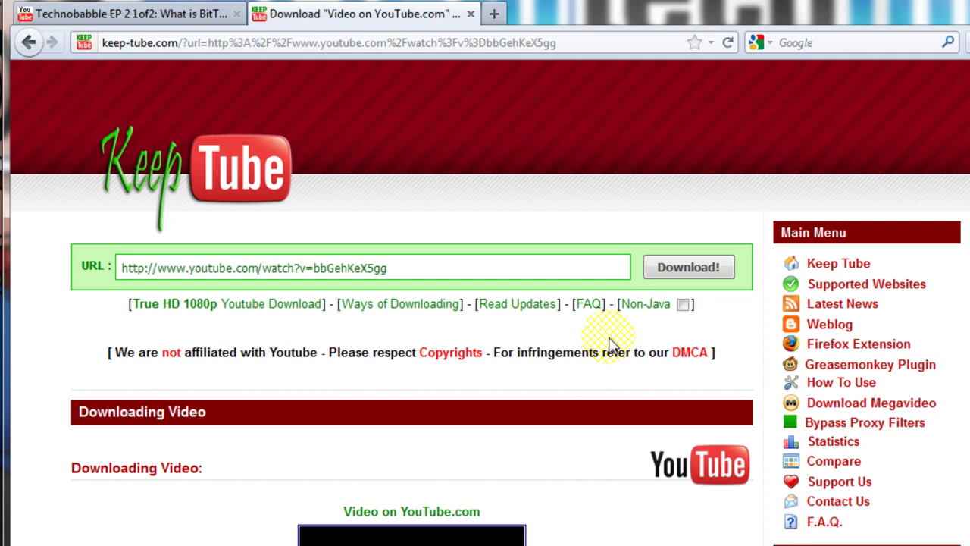
- Load java.com in a new tab, then close that tab to return to KeepTube
click(494, 13)
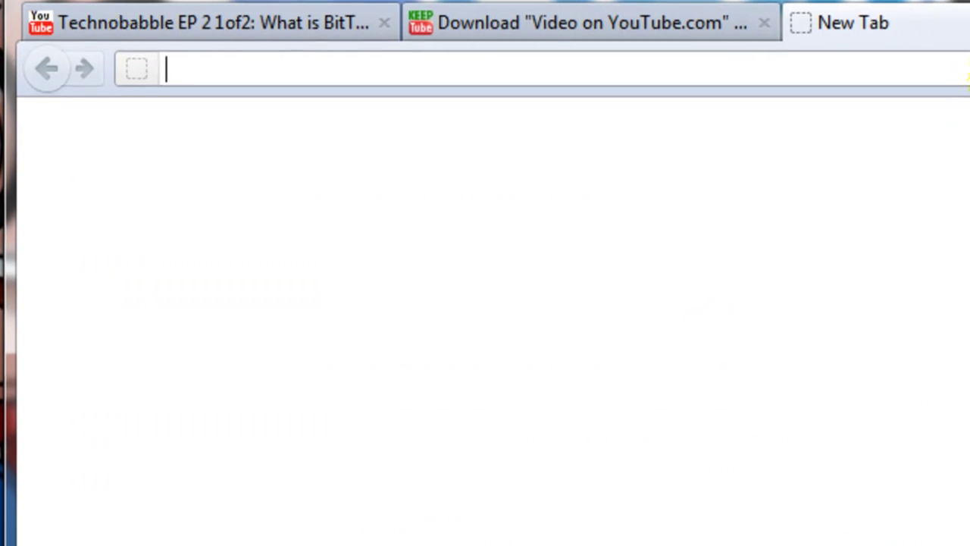
text(java.com)
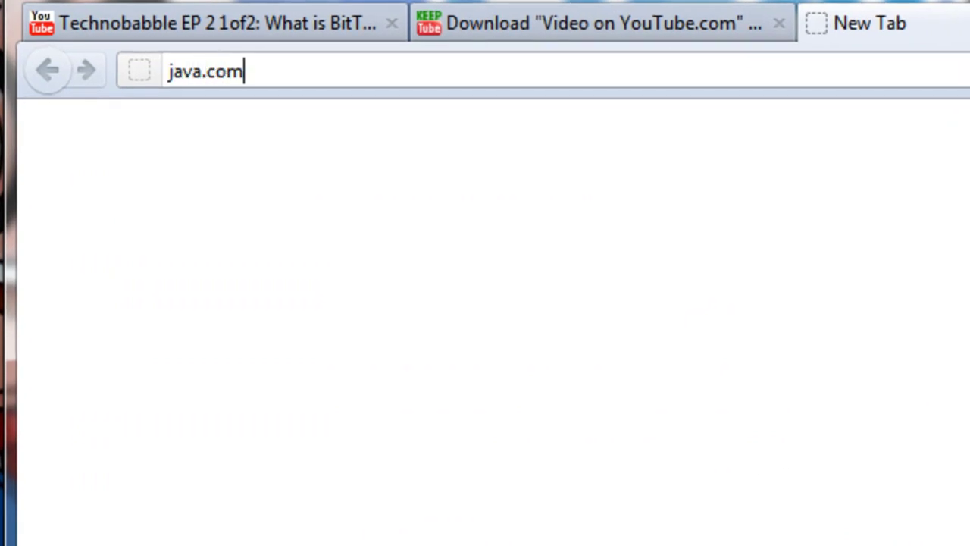
key(Return)
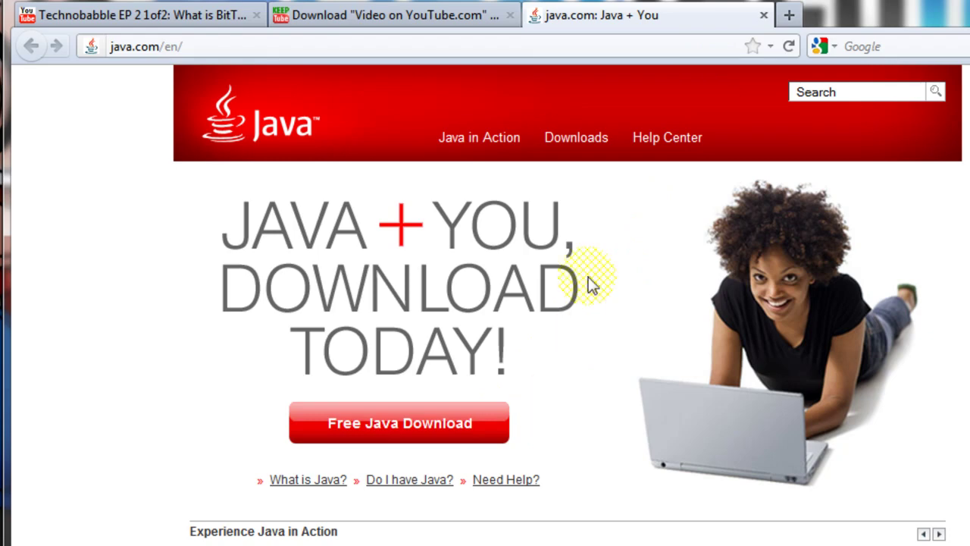
click(763, 16)
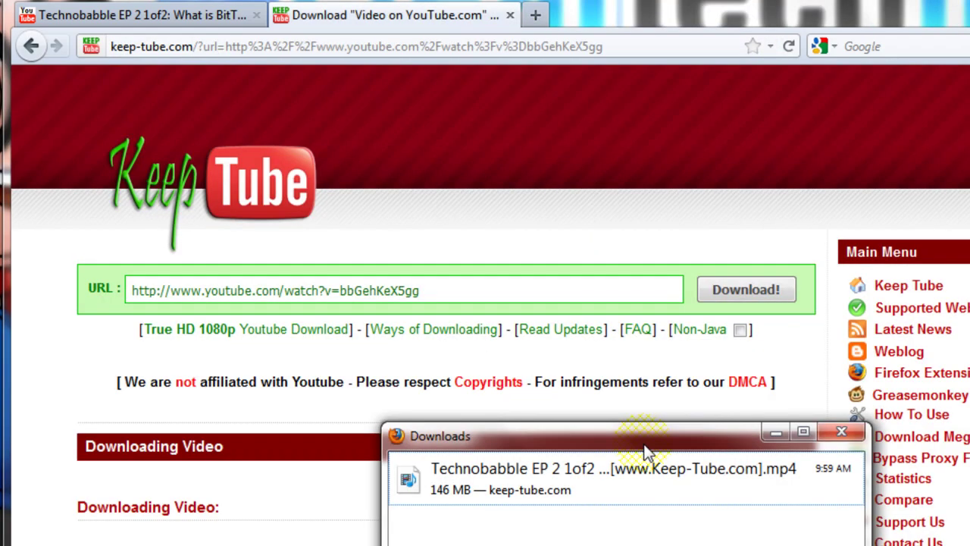
- Open the Technobabble mp4's containing Downloads folder from Firefox's download list and select the video
drag(644, 446, 583, 359)
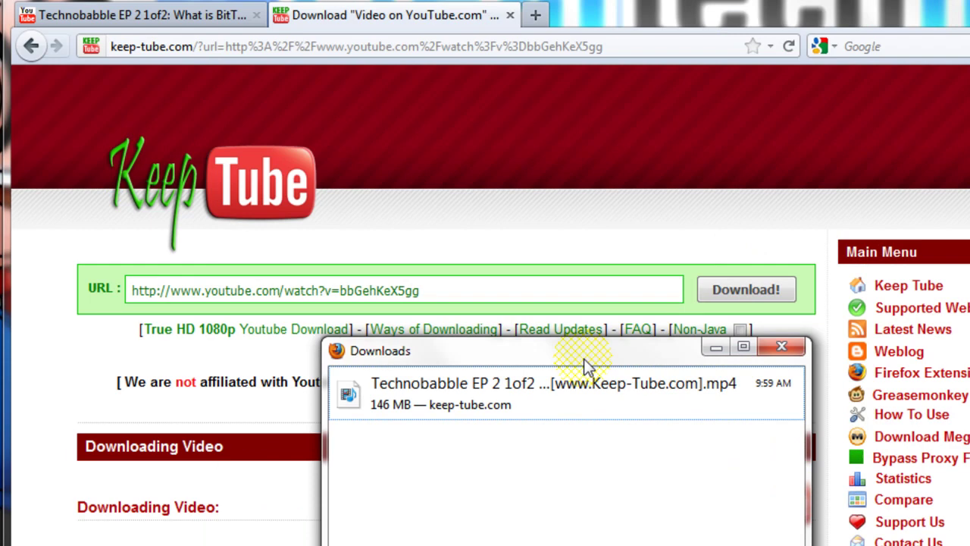
click(495, 387)
right_click(429, 390)
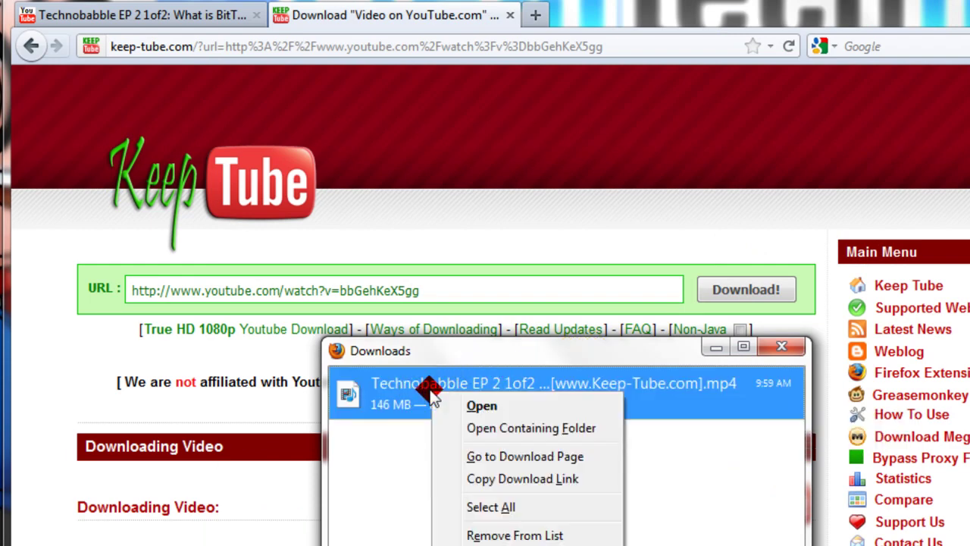
click(497, 429)
drag(430, 158, 613, 241)
click(533, 373)
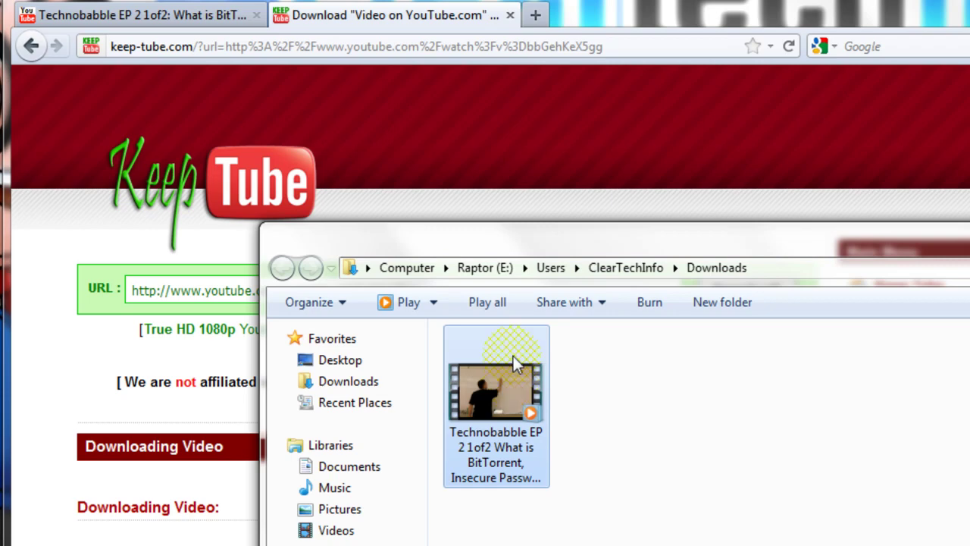
- Play the Technobabble EP 2 1of2 video from the Downloads folder in Windows Media Player
drag(528, 235, 467, 189)
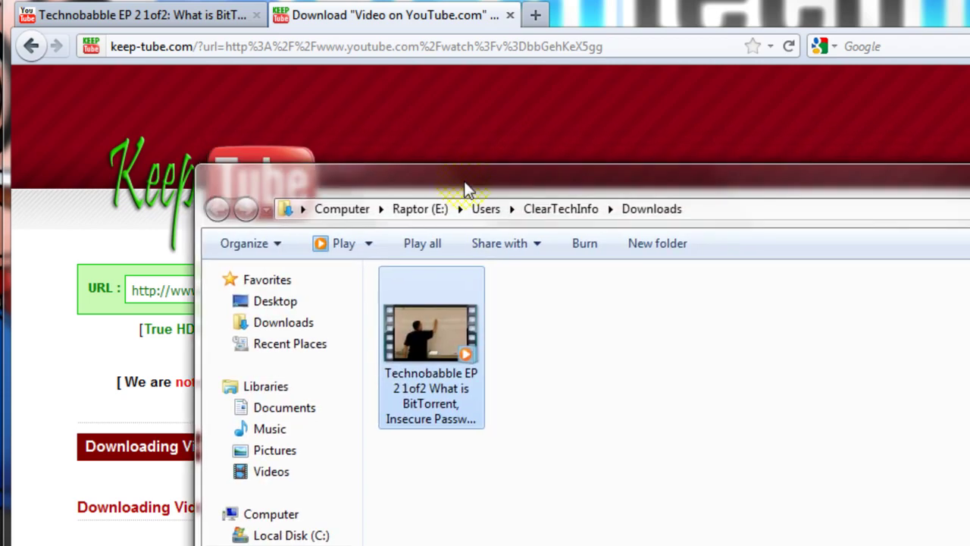
double_click(432, 341)
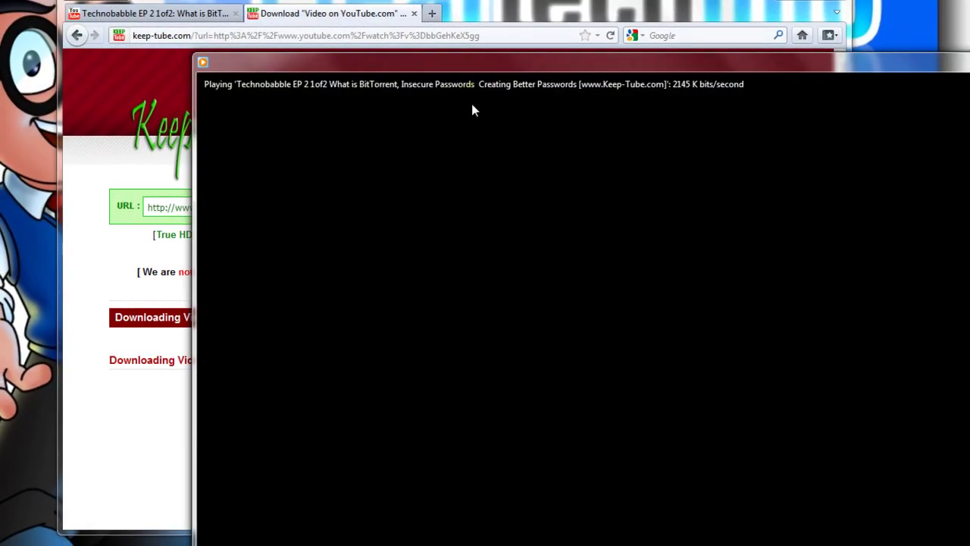
- Pause the Technobabble video, close Windows Media Player, and bring Firefox back to the front
drag(518, 68, 343, 18)
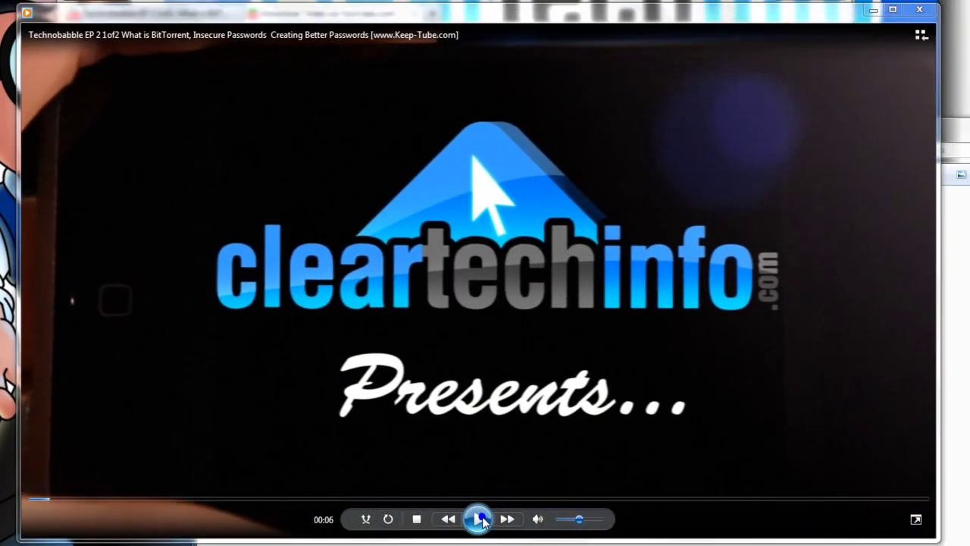
click(479, 520)
click(919, 11)
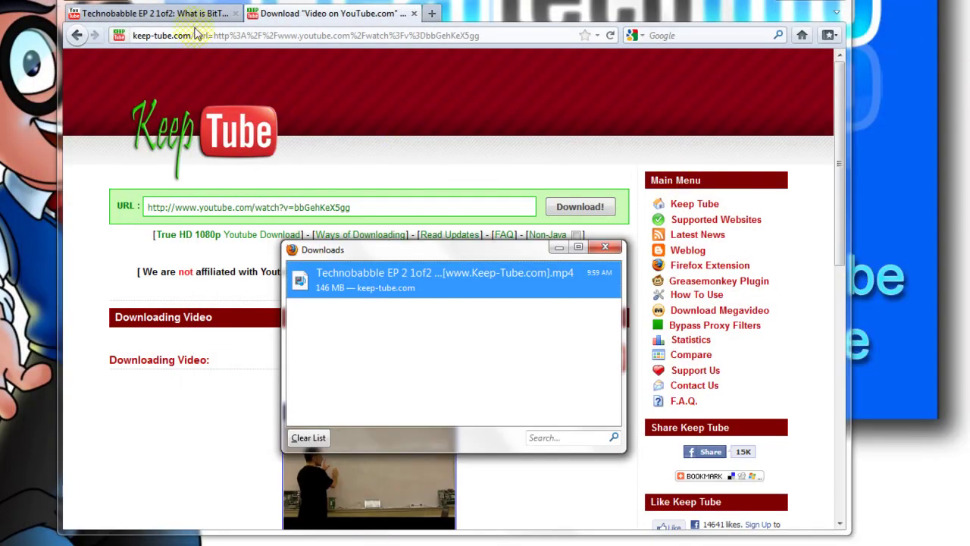
click(195, 21)
- Return to the Technobabble EP 2 1of2 YouTube page and follow the cleartechinfo.com description link
click(195, 20)
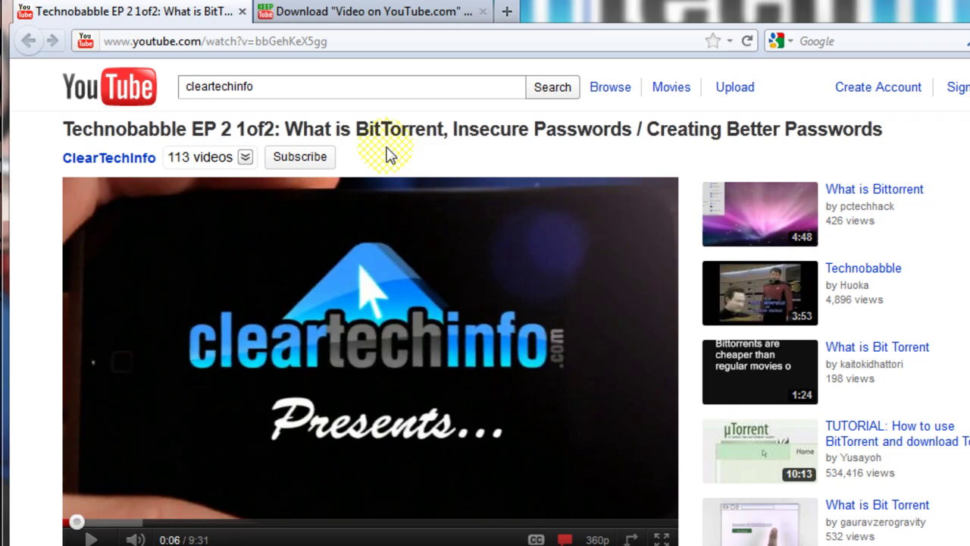
scroll(682, 184, down, 3)
scroll(686, 184, up, 3)
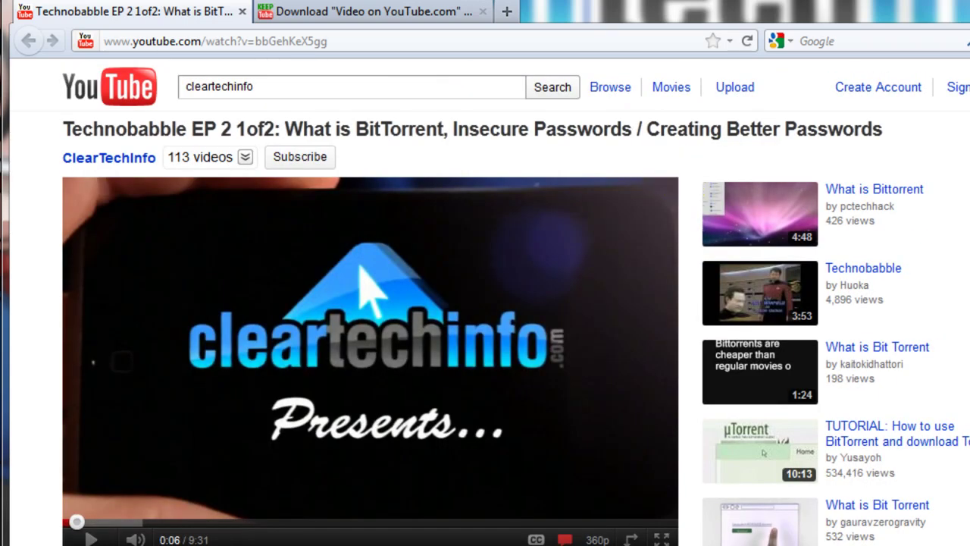
click(242, 111)
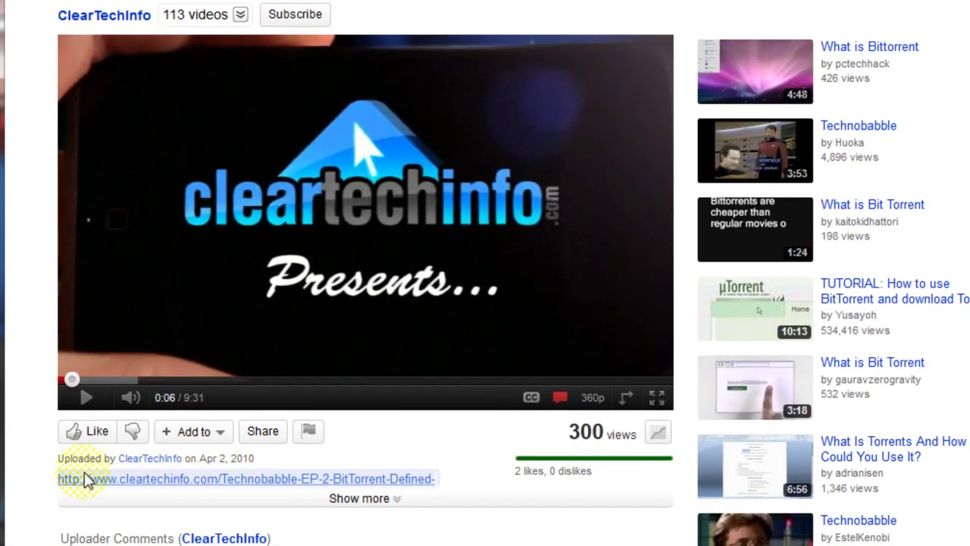
click(195, 479)
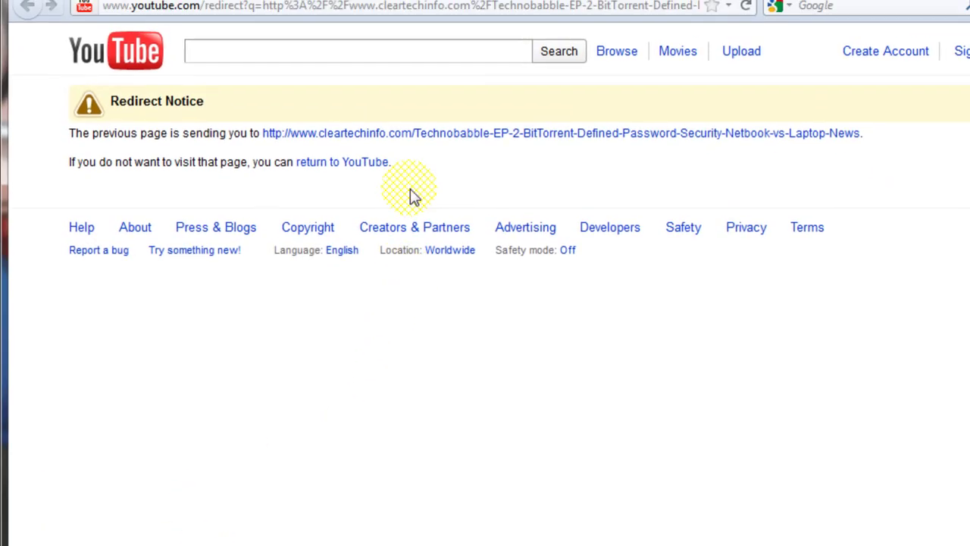
- Continue past the redirect to the cleartechinfo.com Technobabble EP 2 post and open Add new comment
click(431, 173)
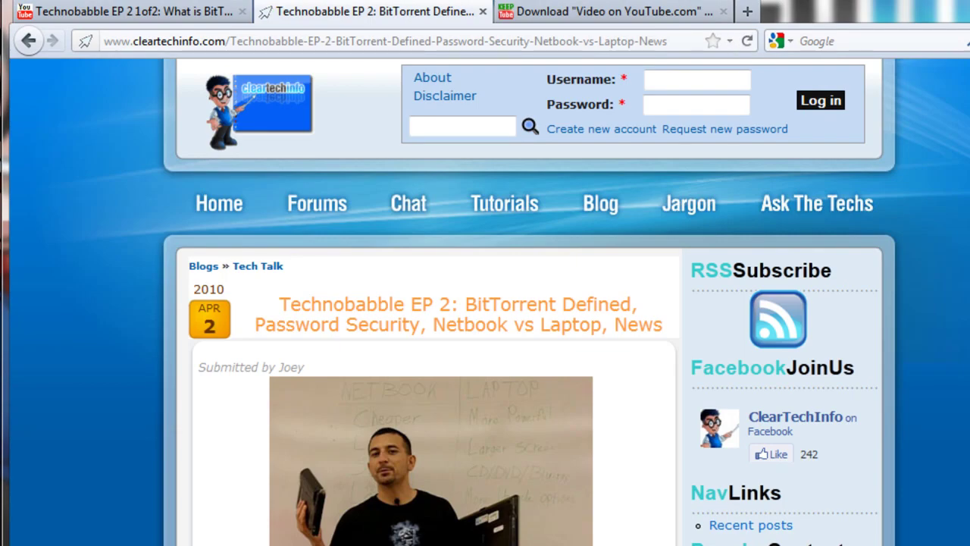
scroll(485, 304, down, 12)
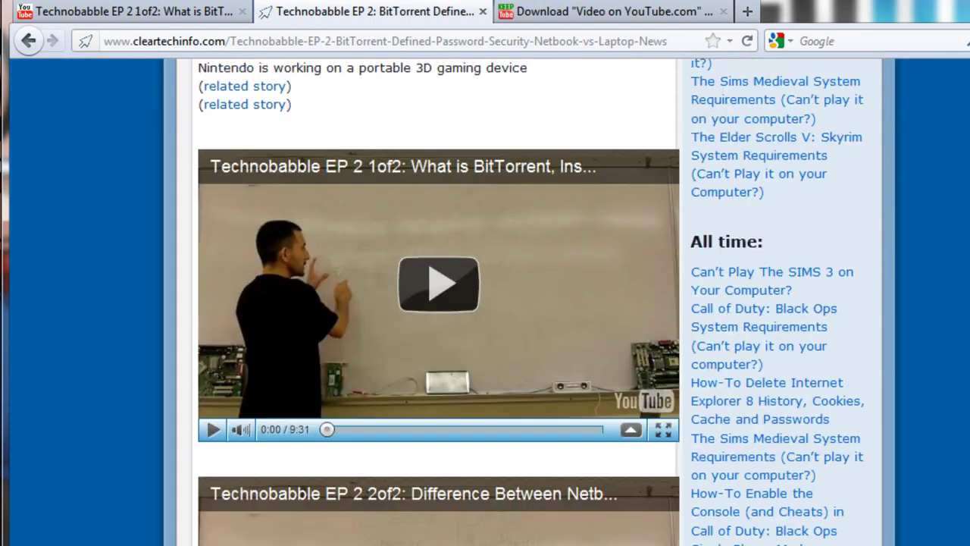
scroll(440, 303, down, 4)
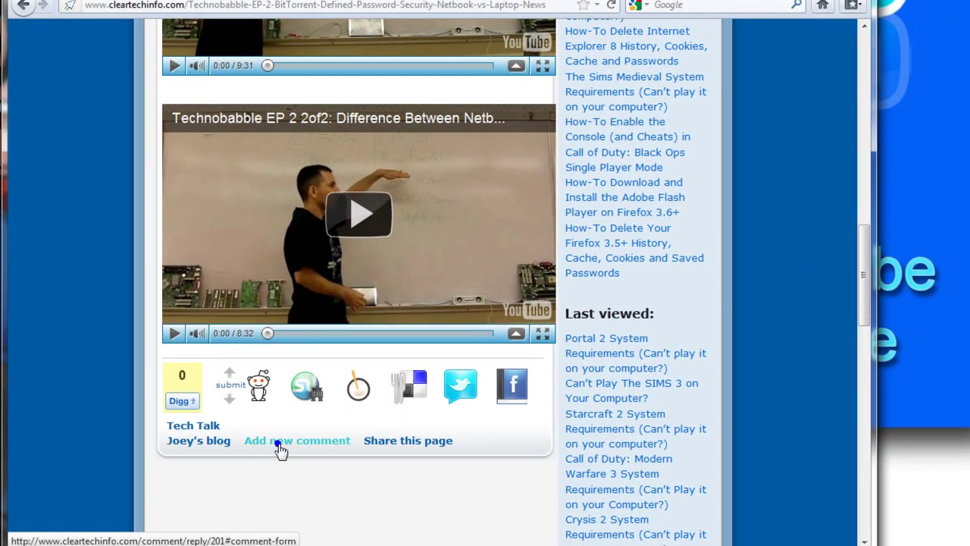
click(277, 444)
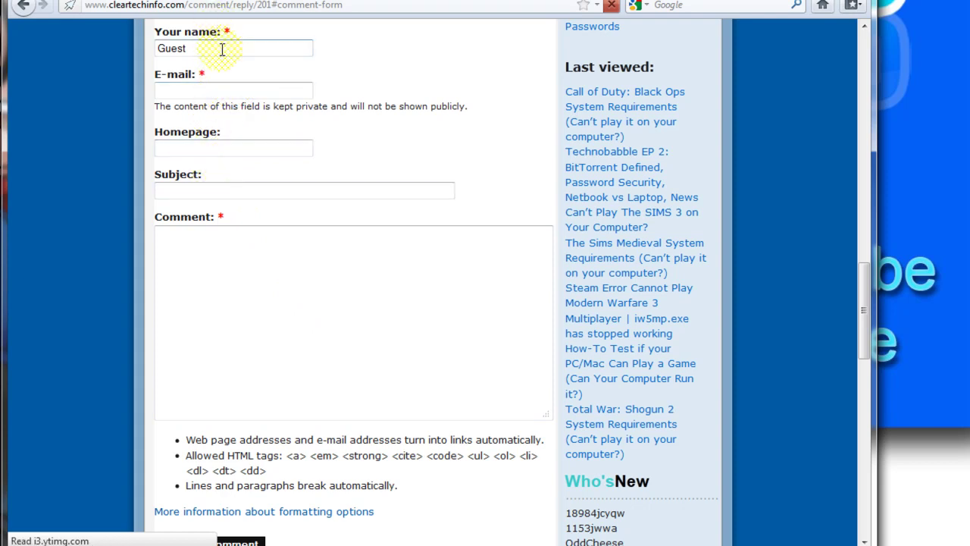
click(232, 259)
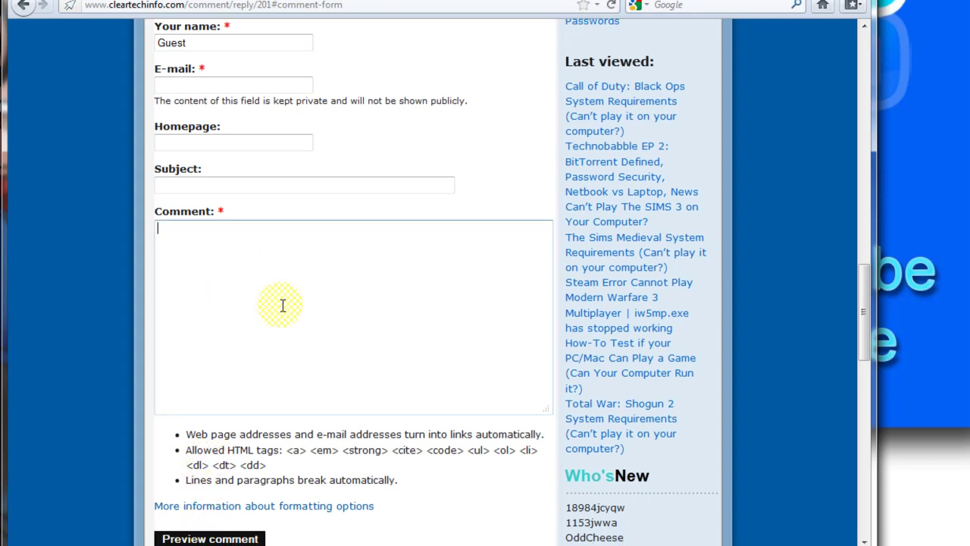
scroll(417, 140, up, 6)
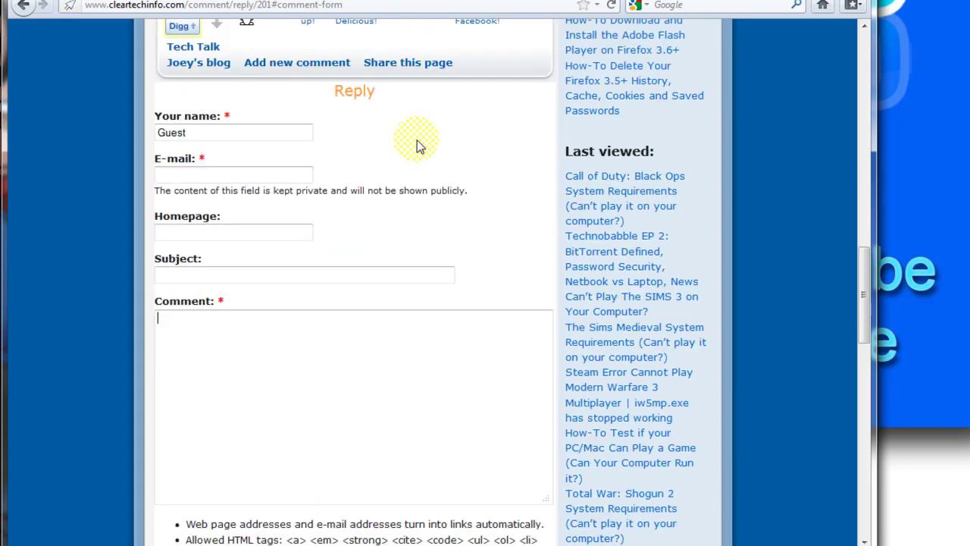
scroll(572, 235, up, 12)
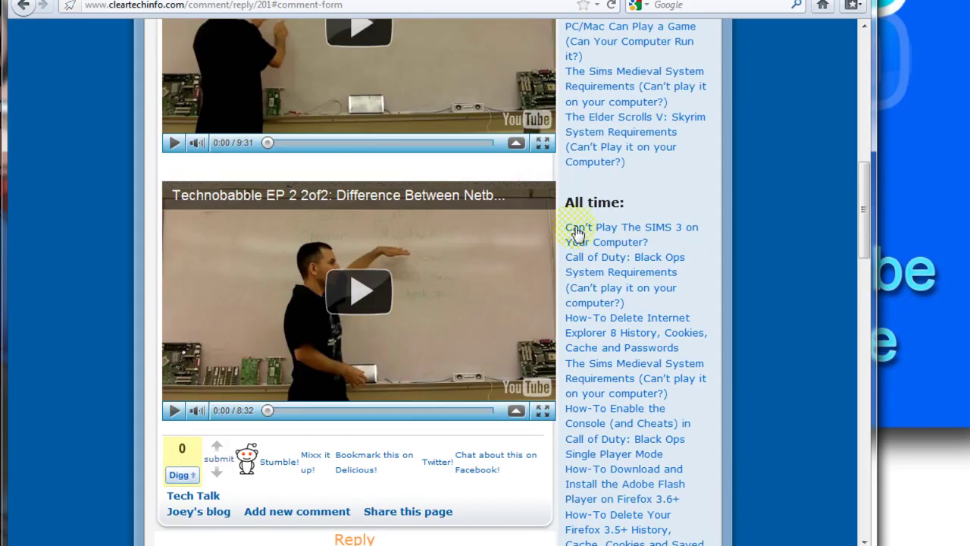
scroll(580, 174, up, 9)
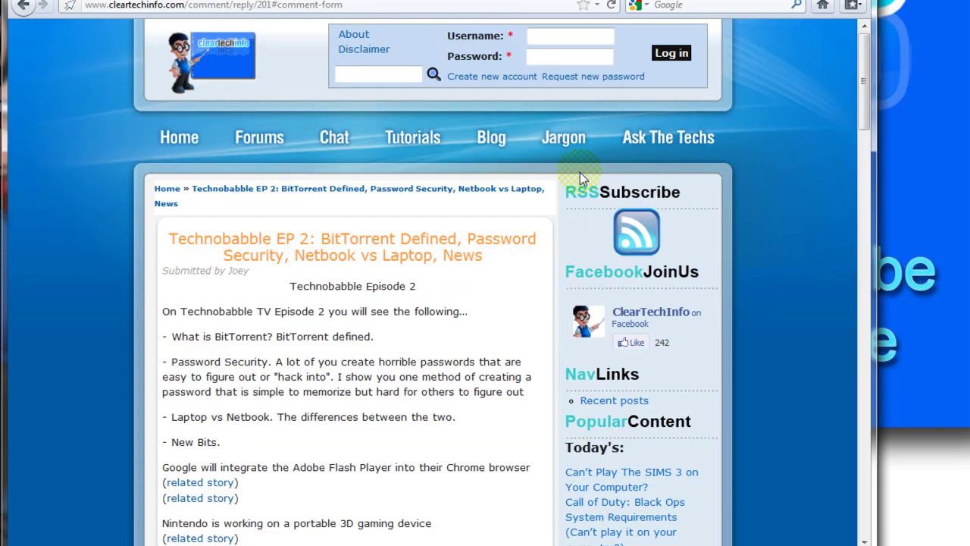